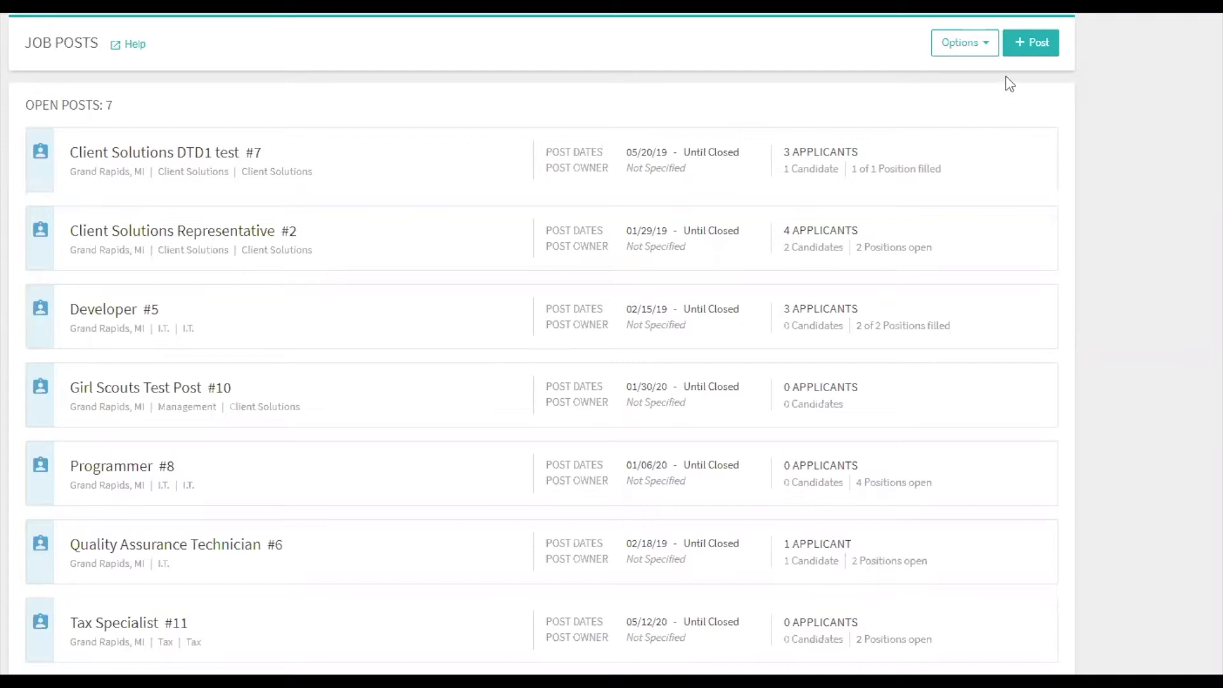
Start a new job post from the Job Posts list.
left_click(1024, 51)
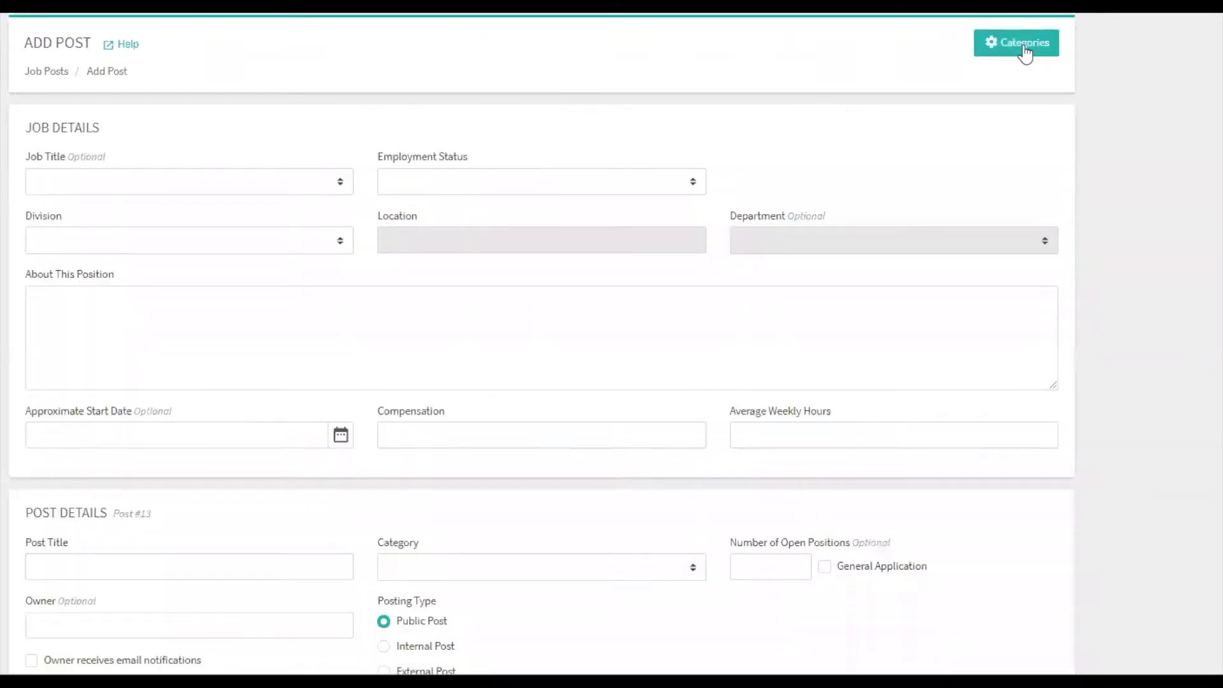
Review the existing categories in the category setup and in the new post's own category choices.
left_click(1024, 45)
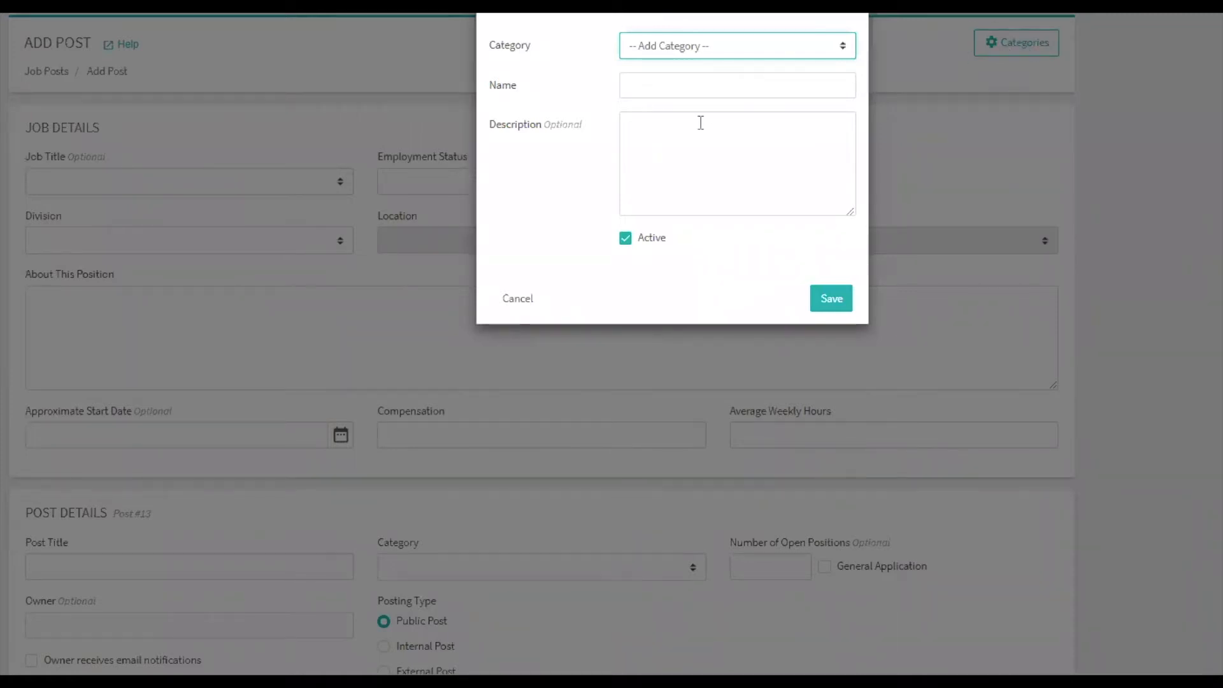
left_click(718, 47)
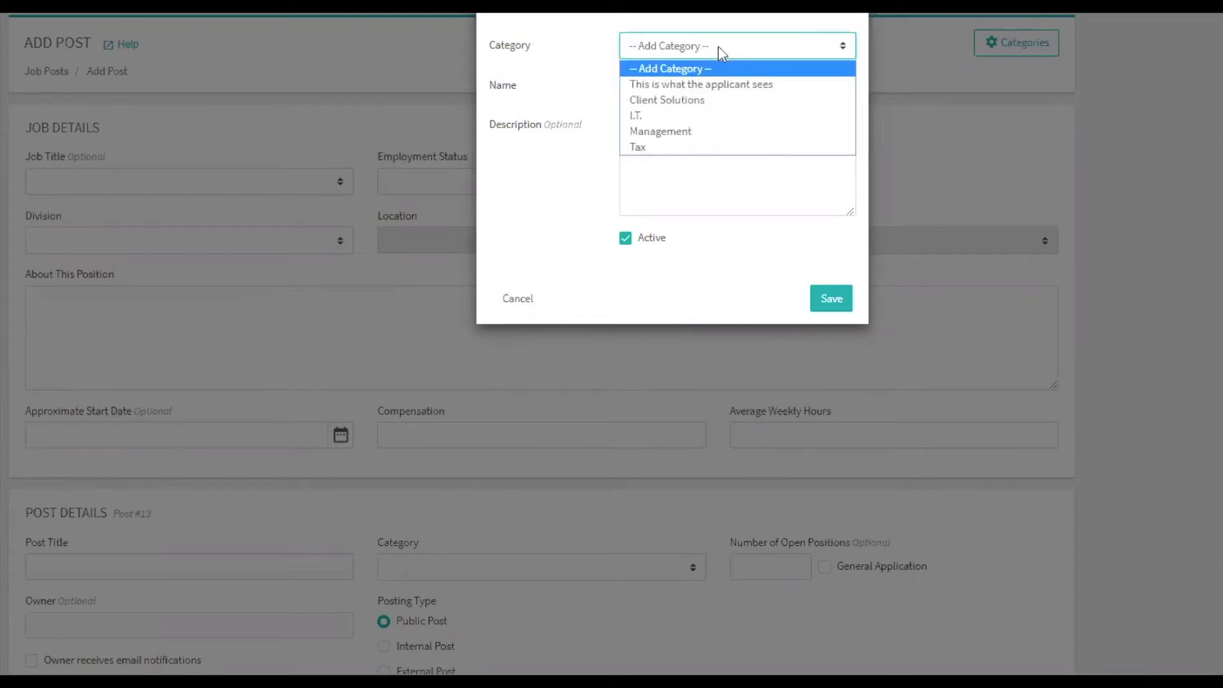
left_click(717, 45)
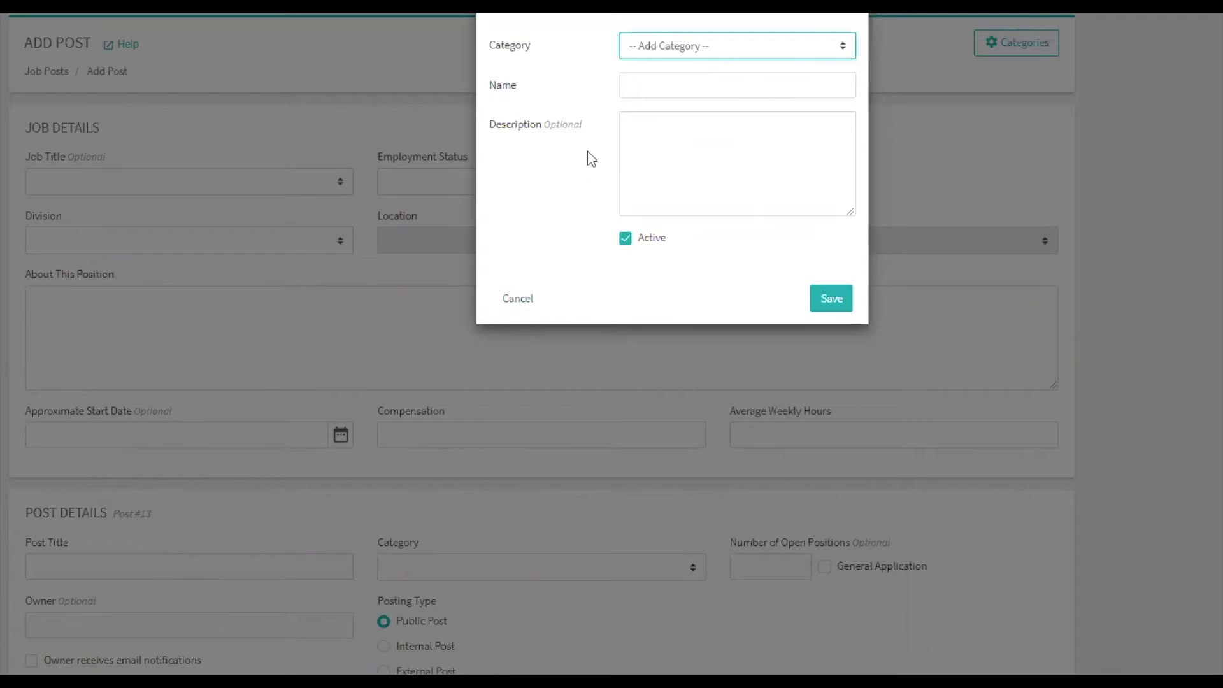
left_click(516, 301)
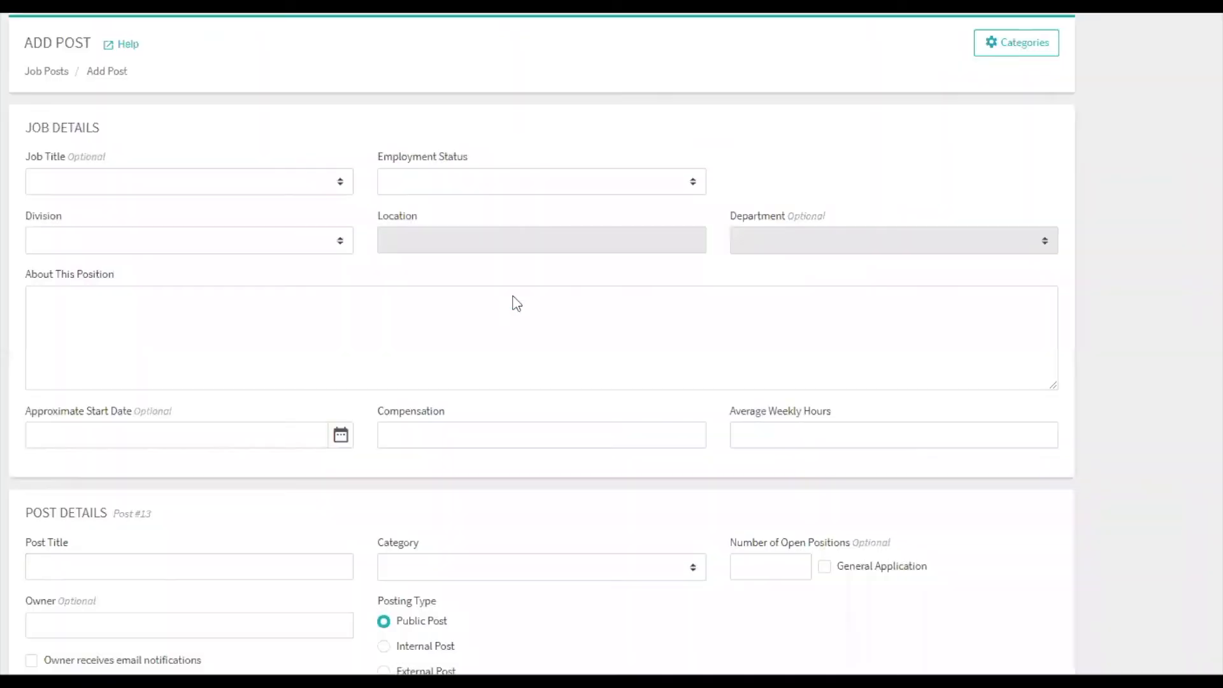
left_click(541, 566)
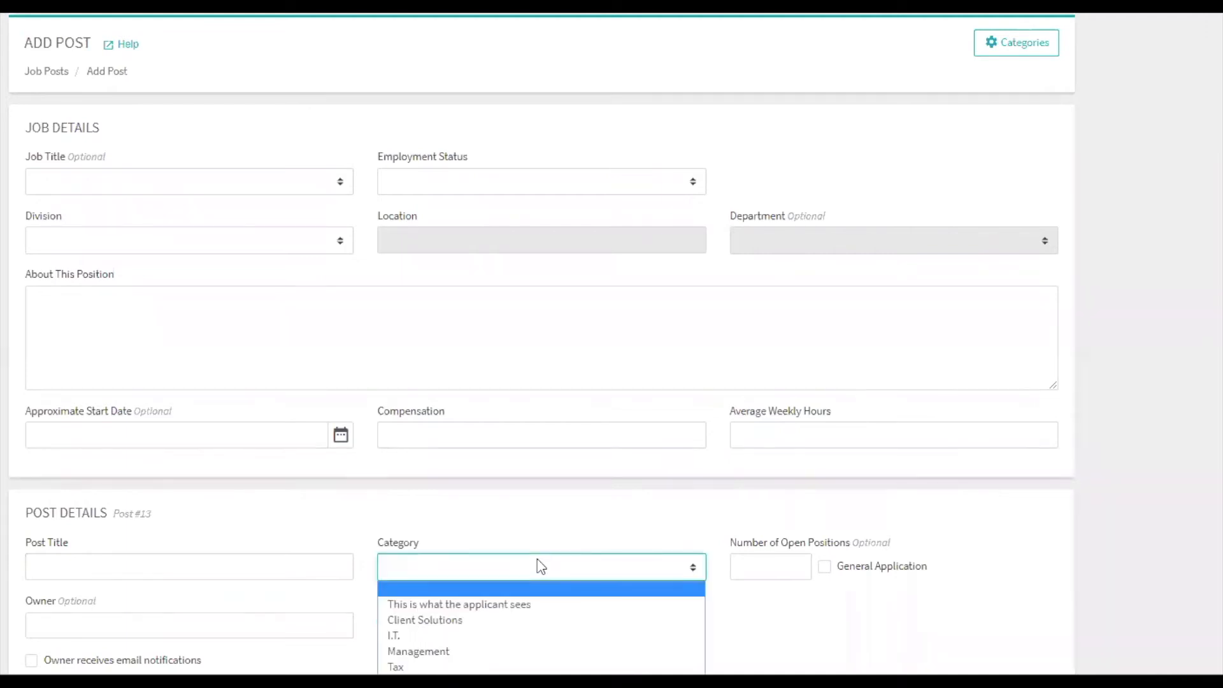
left_click(537, 560)
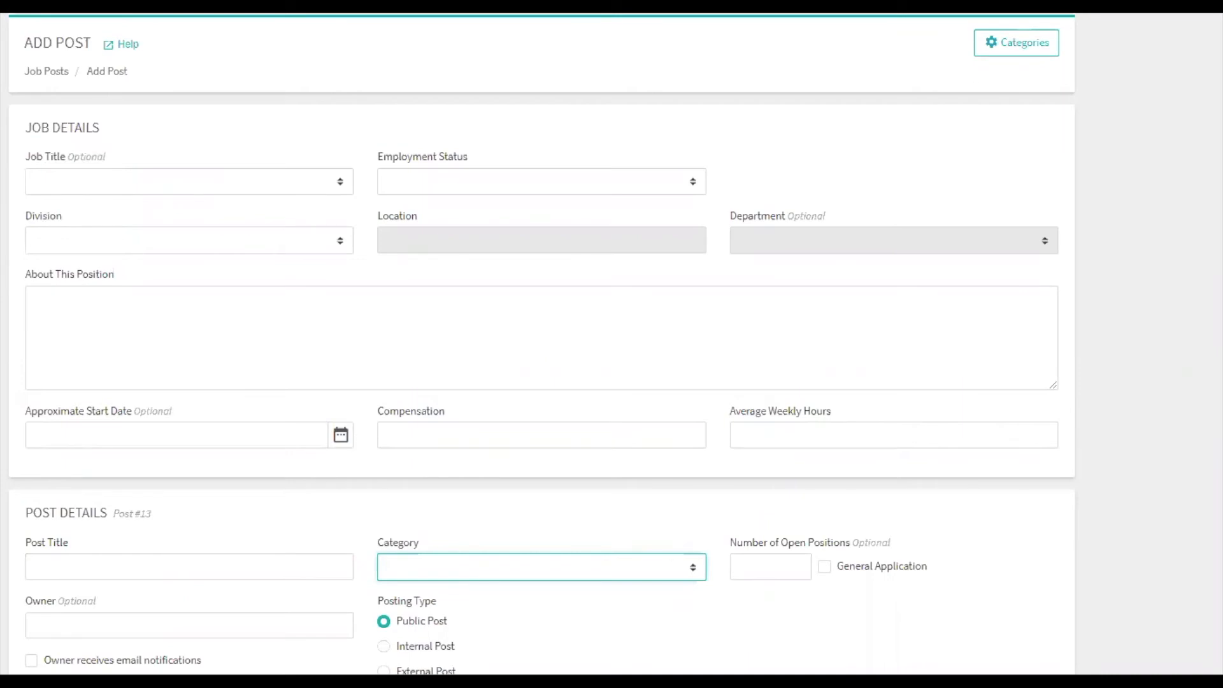
Fill in the job details with job title Office Manager, compensation TBD and 40 average weekly hours.
left_click(238, 181)
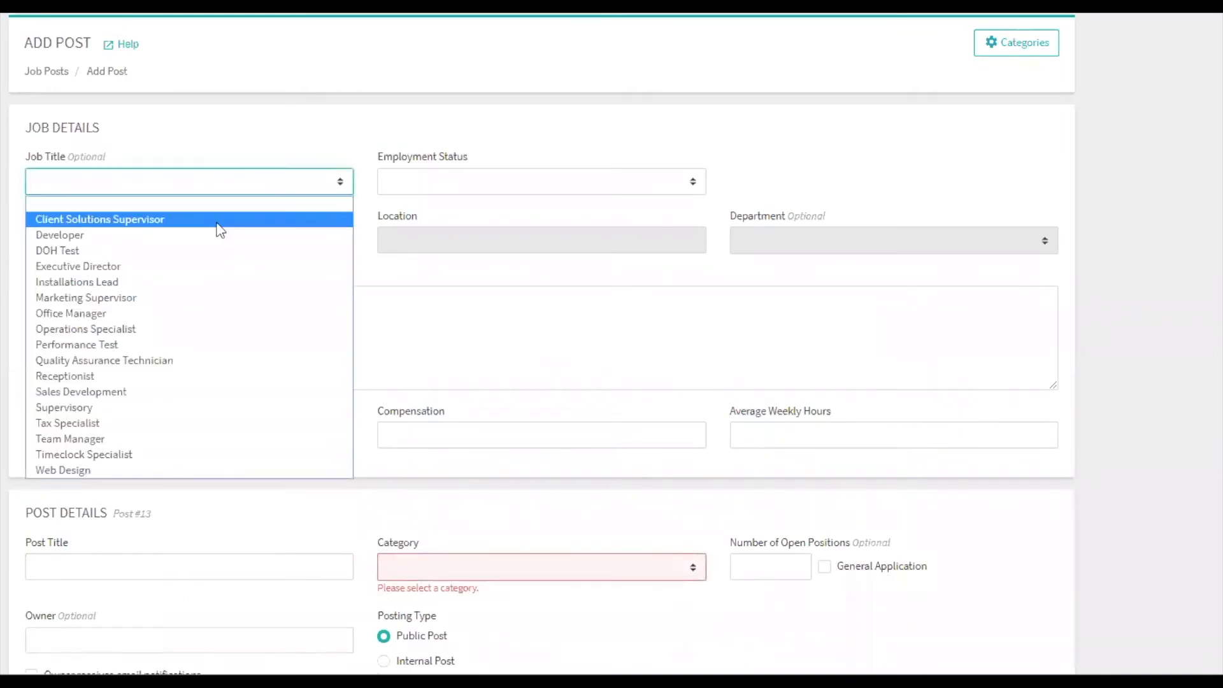
left_click(162, 312)
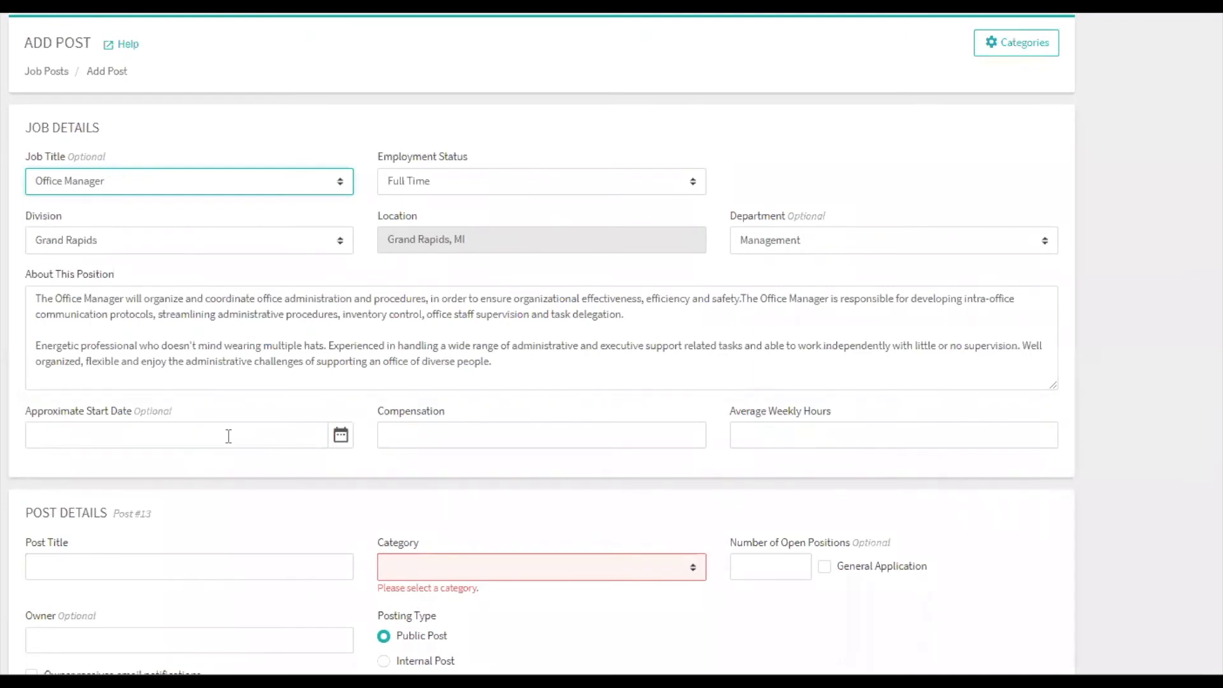
left_click(431, 442)
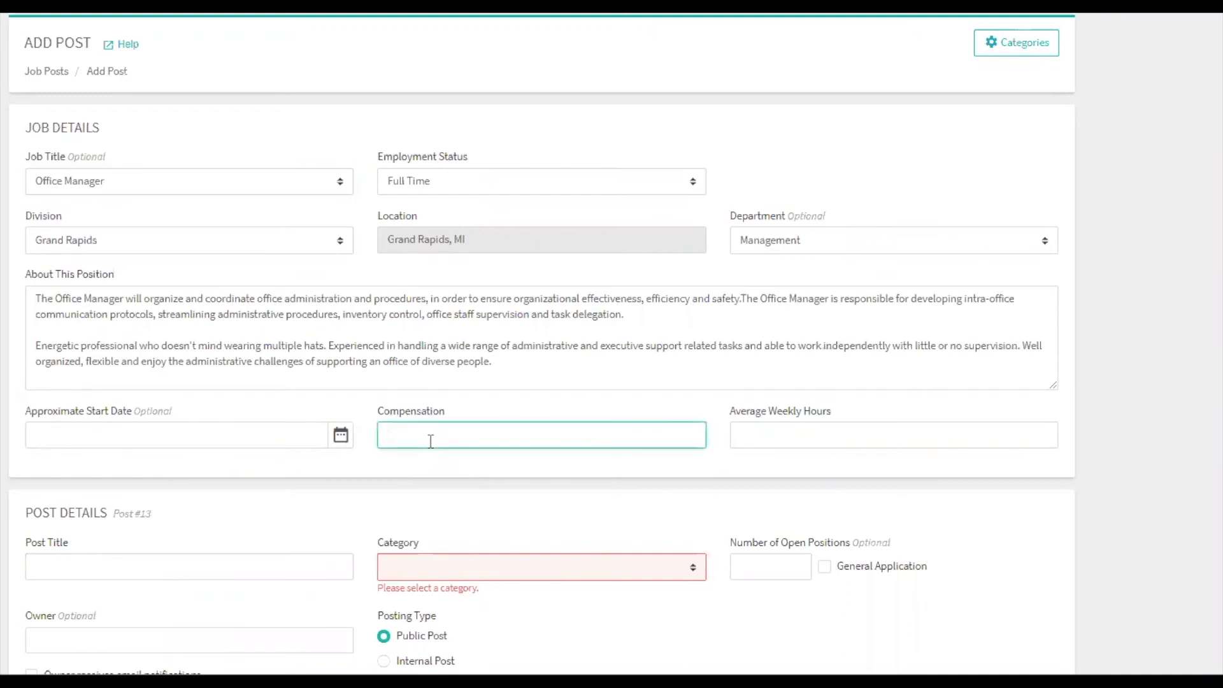
type("TBD")
left_click(770, 427)
type("40")
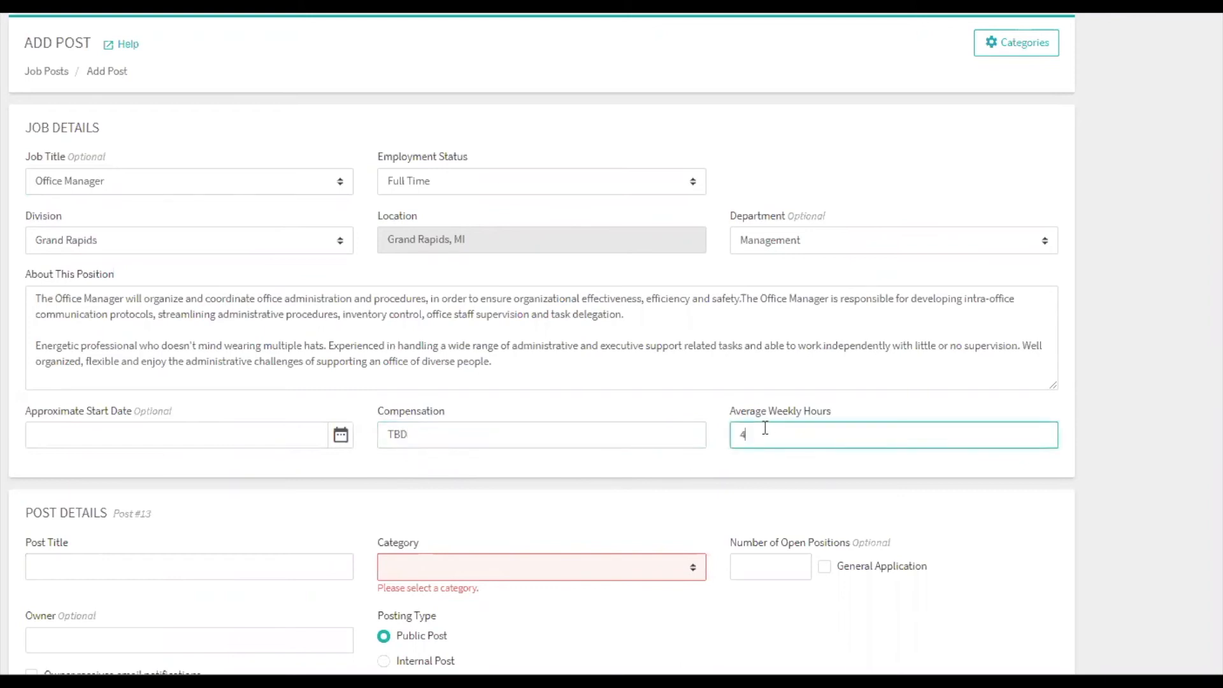
left_click(538, 497)
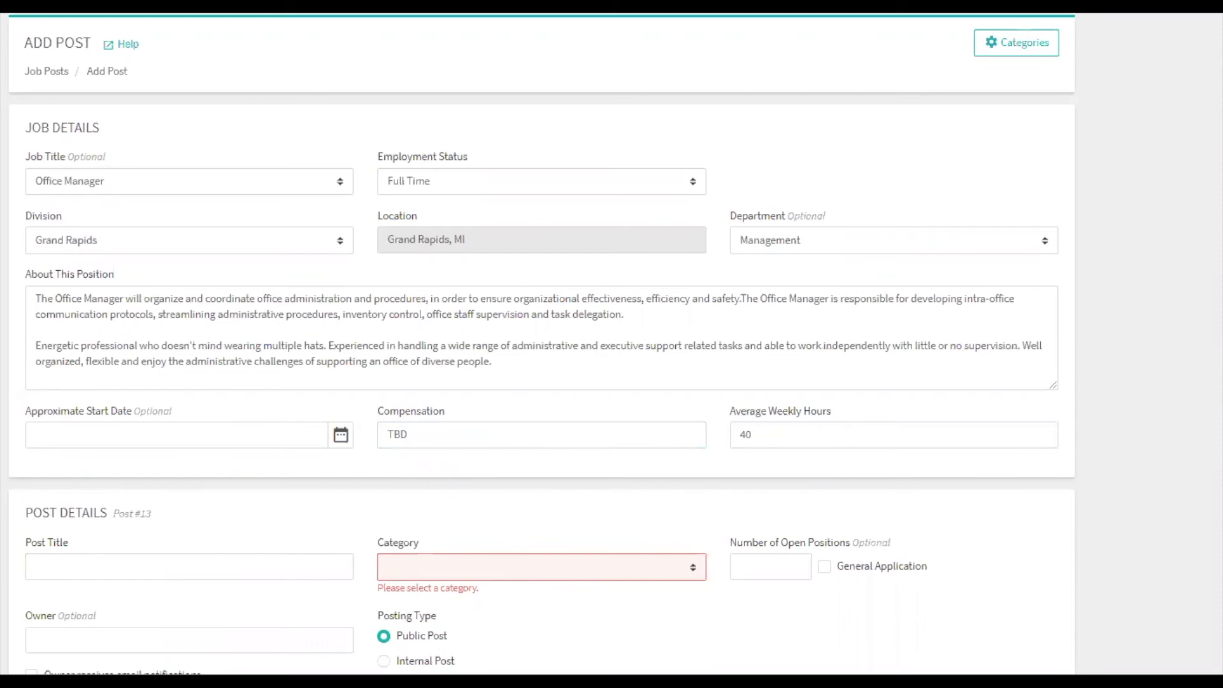
Title the post Office Manager, assign it to the Management category and set 1 open position.
scroll(453, 494, "down", 3)
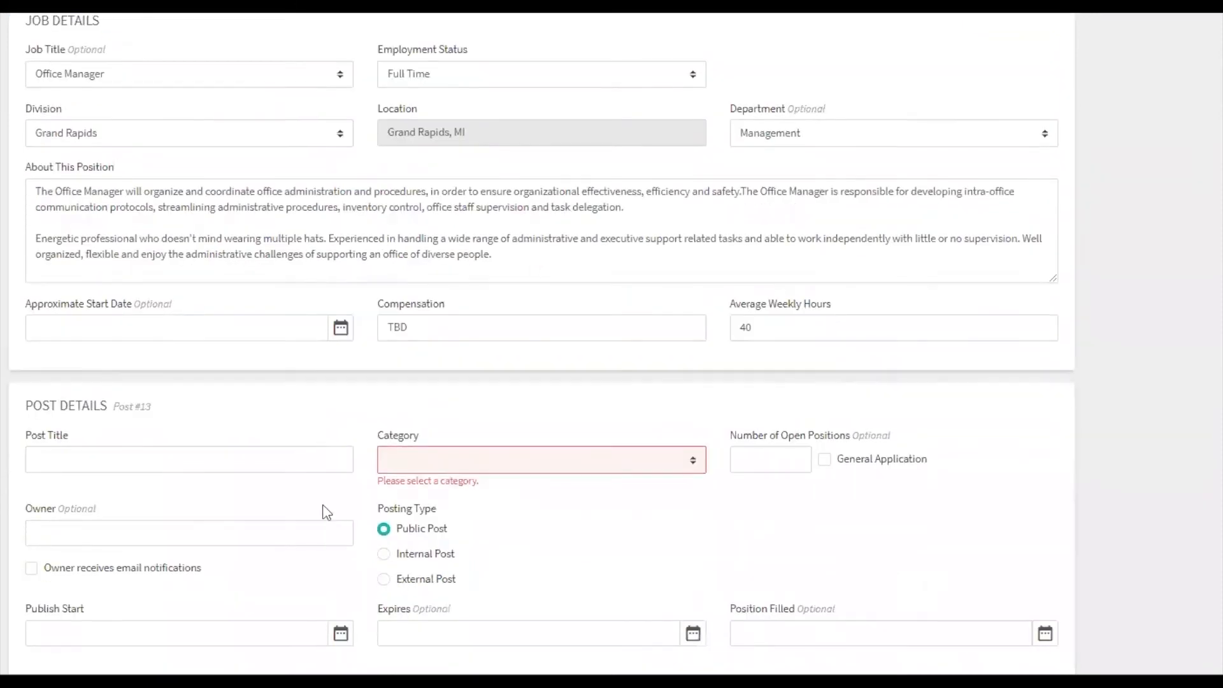
left_click(235, 393)
type("Offica")
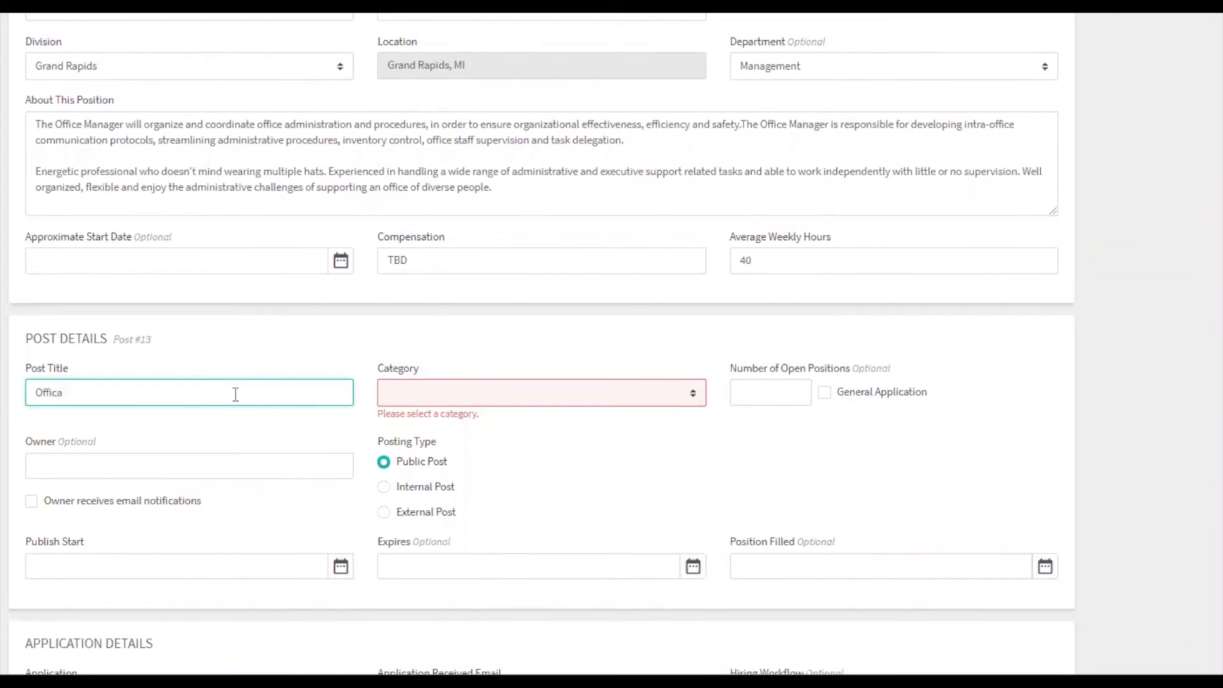
key("BackSpace")
type("e Manager")
left_click(476, 394)
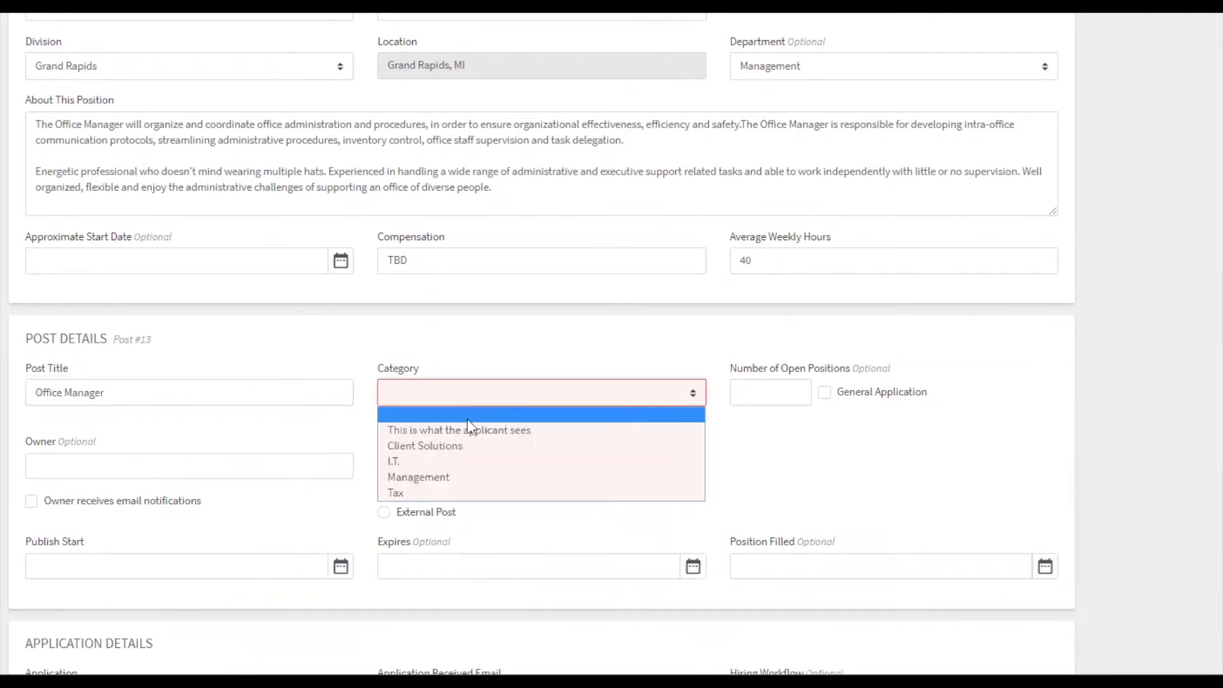
left_click(449, 482)
left_click(797, 389)
type("1")
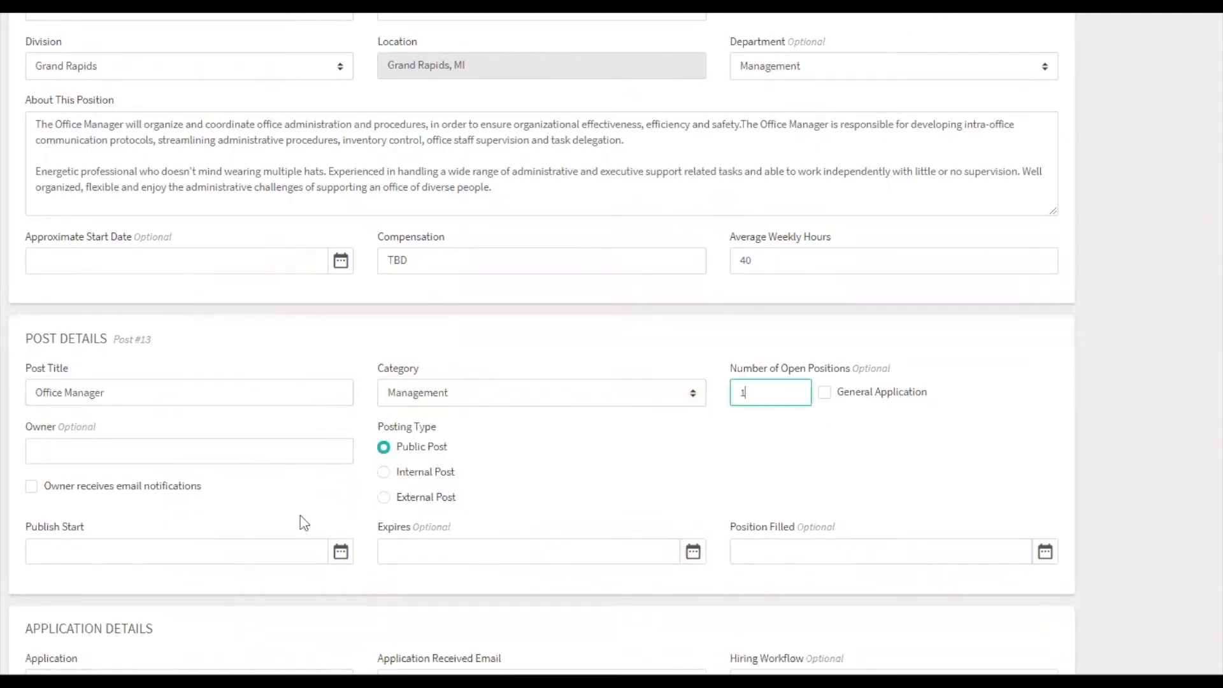
Set the post's publish start date to 05/05/2020.
left_click(241, 547)
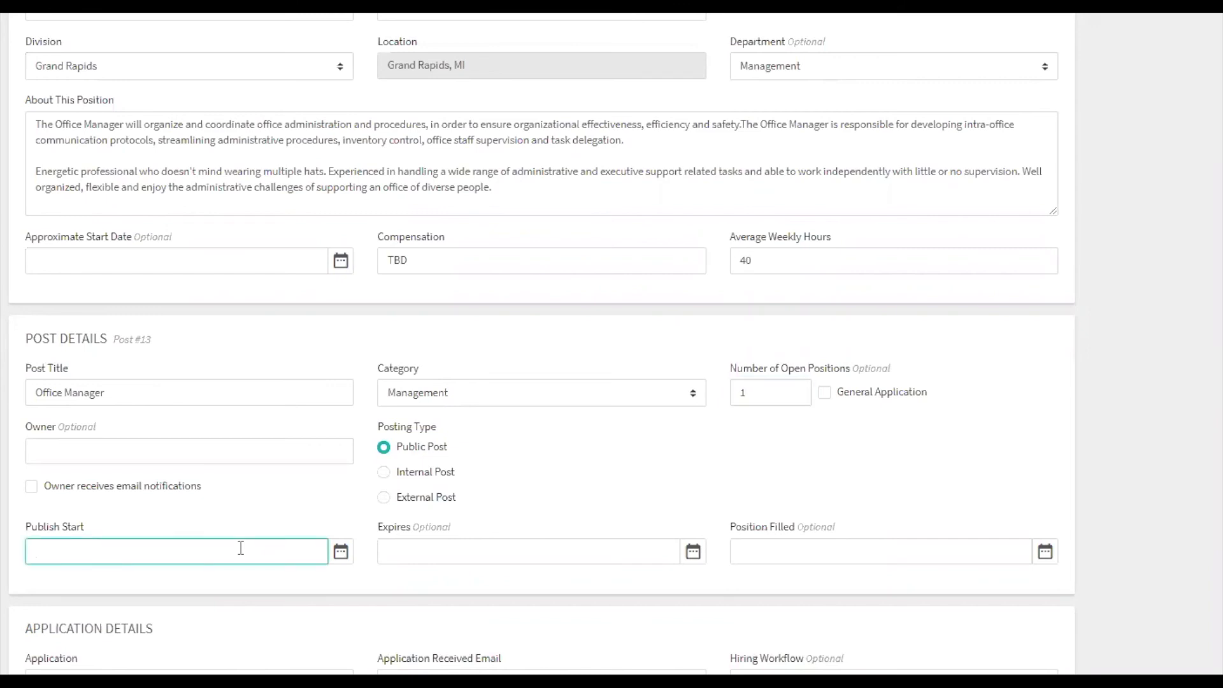
type("05/05/2020")
left_click(323, 586)
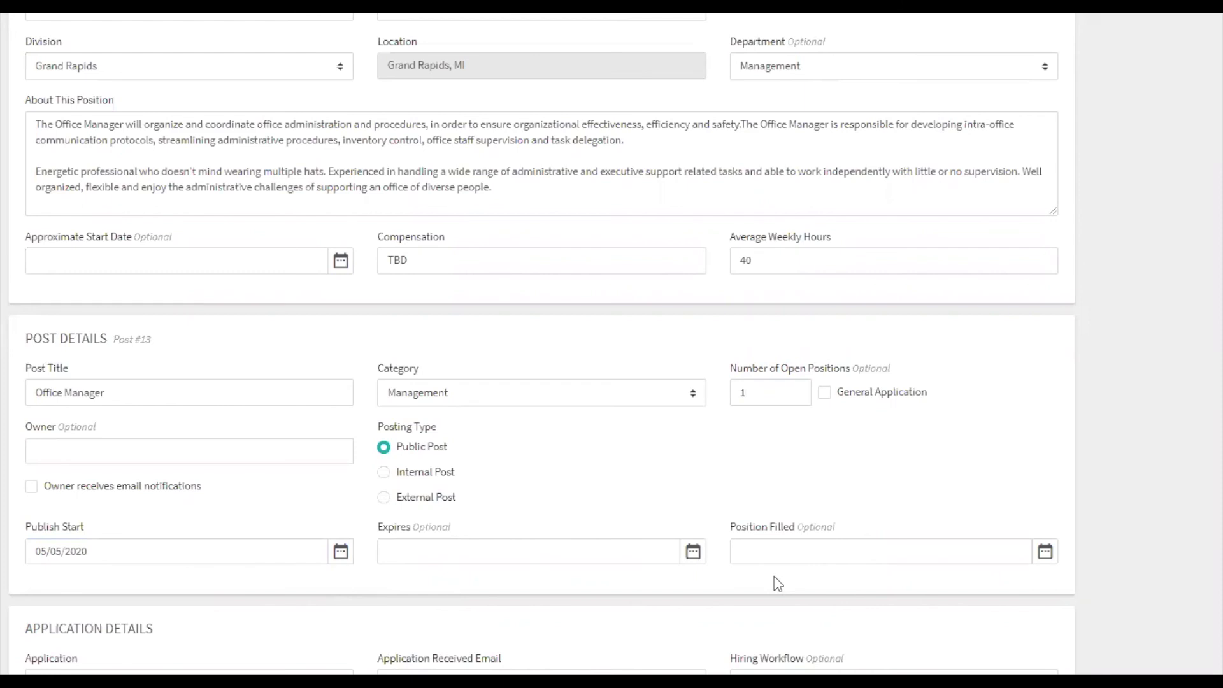
Use the General Application for the post and "Thank you for applying!" as its application received email.
scroll(778, 584, "down", 3)
scroll(777, 584, "down", 2)
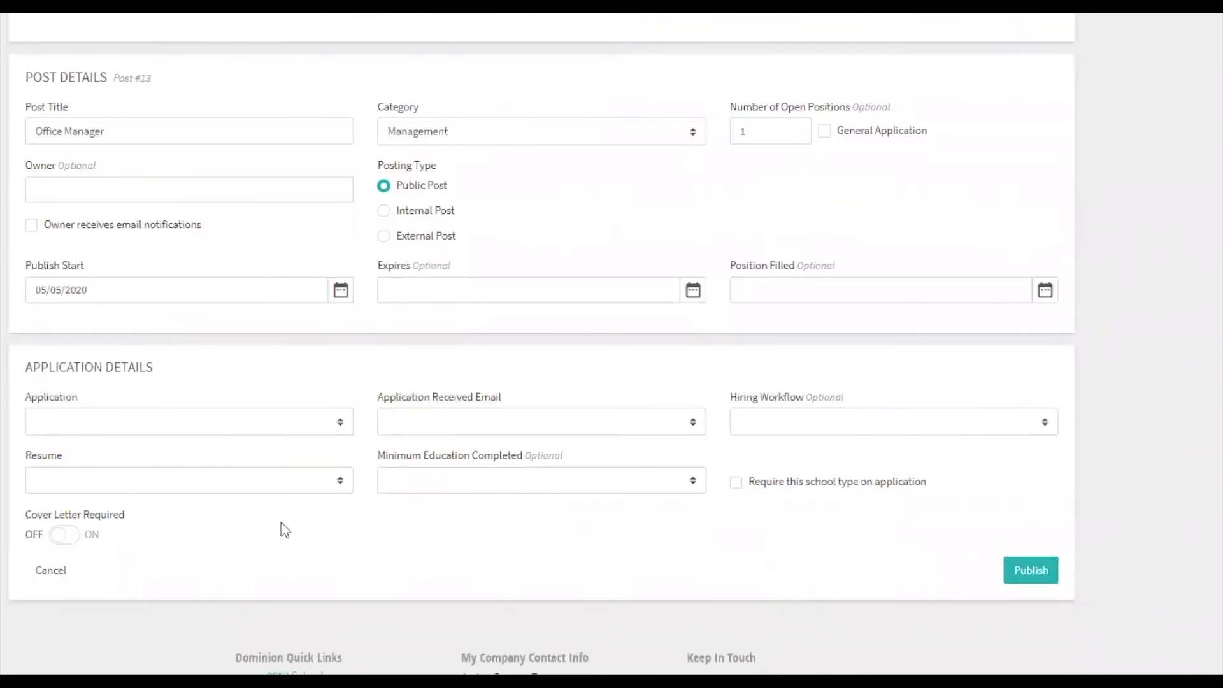
left_click(186, 432)
left_click(168, 469)
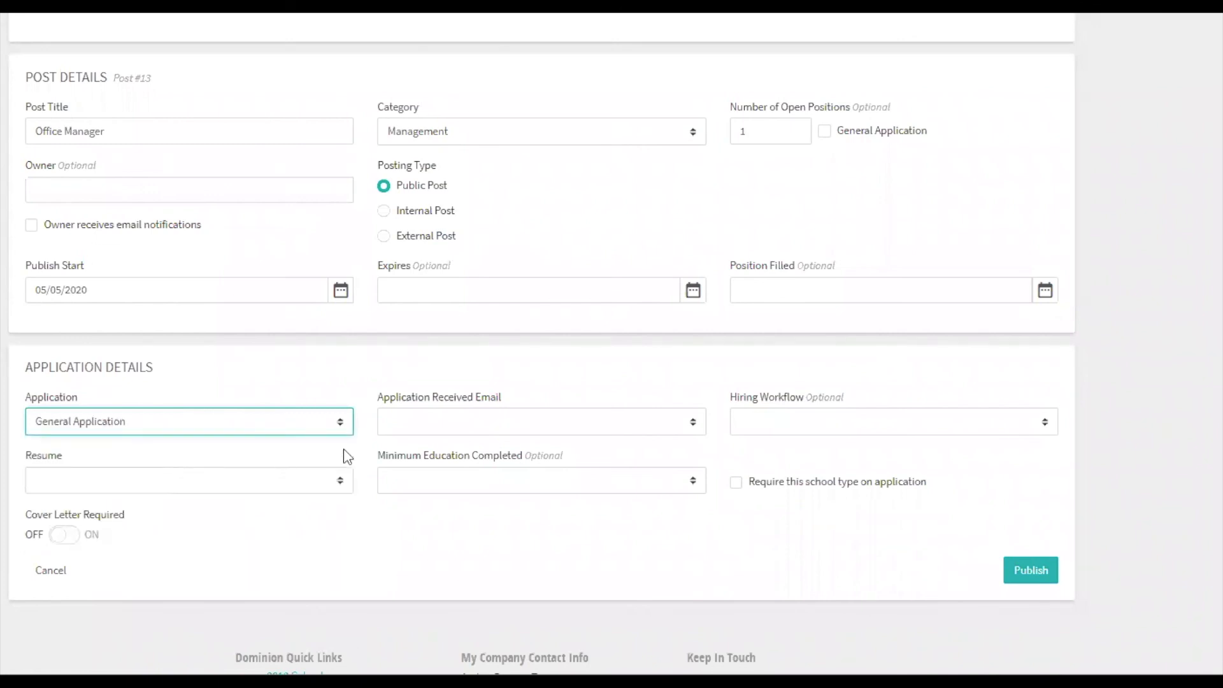
left_click(446, 428)
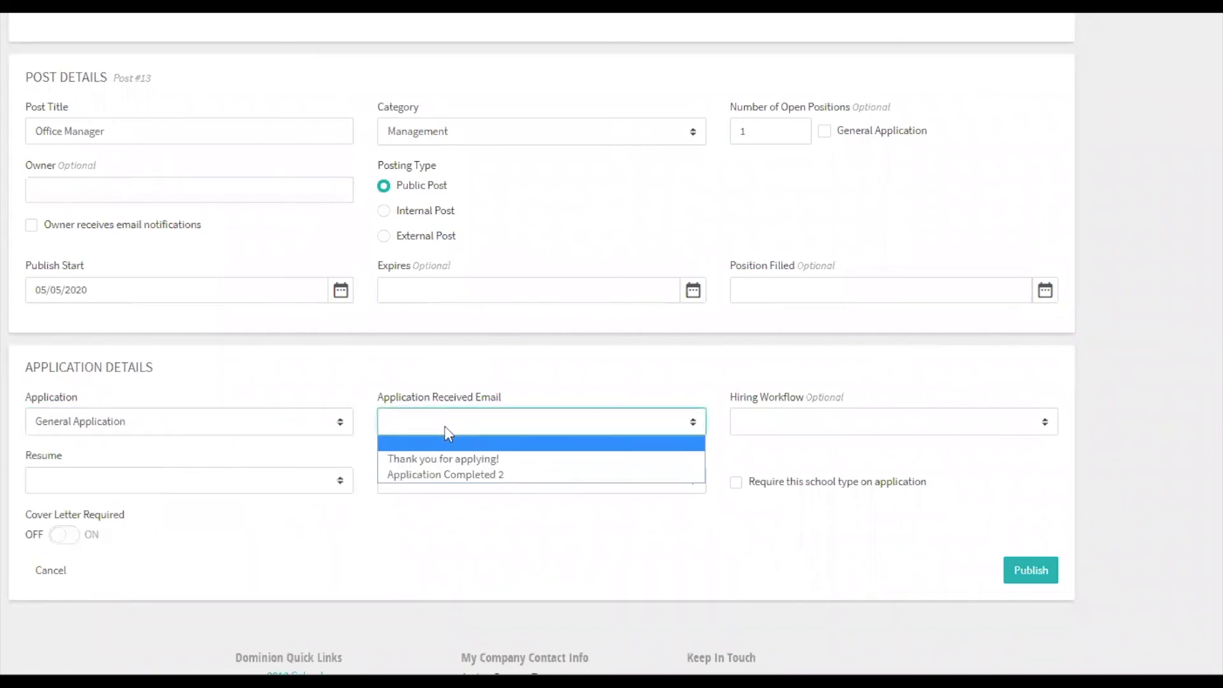
left_click(443, 461)
Make the resume Optional and set the minimum education completed to College - Associates.
left_click(326, 485)
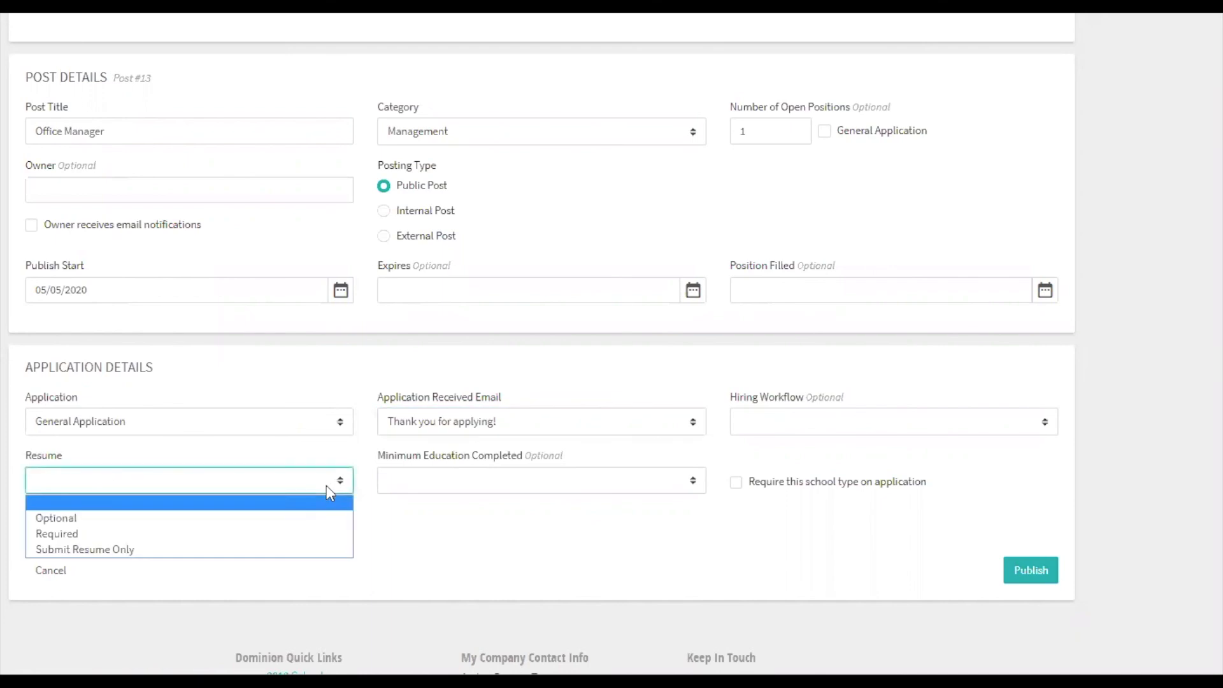
left_click(303, 519)
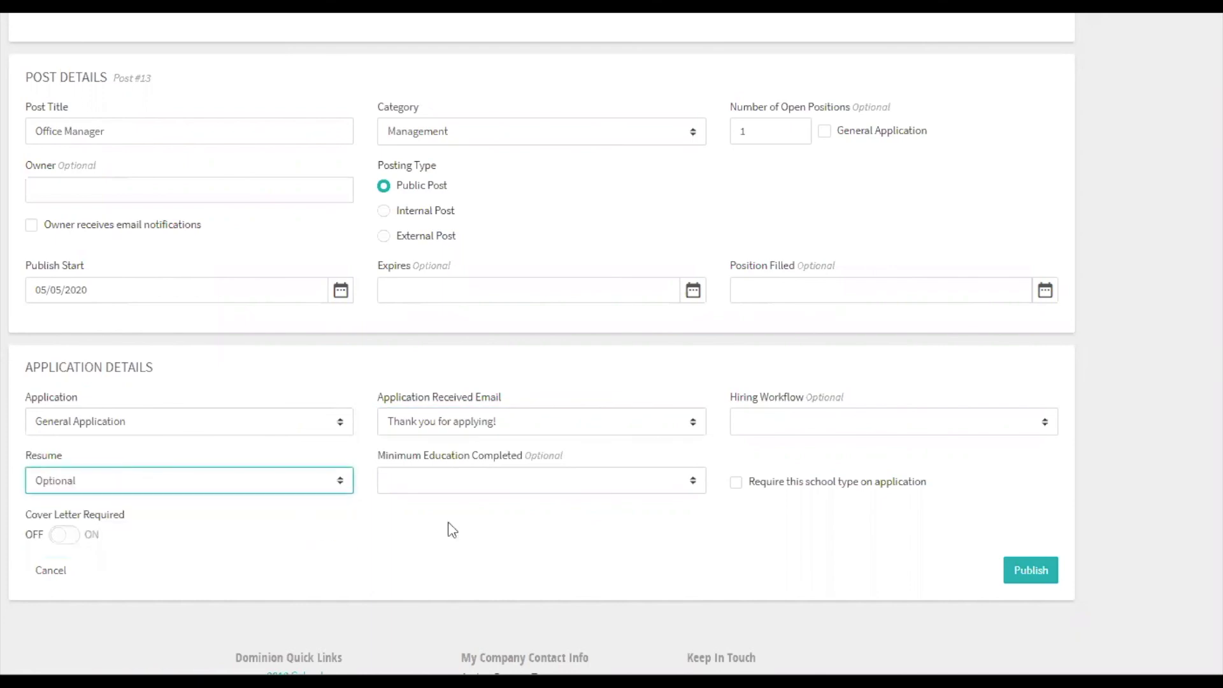
left_click(503, 490)
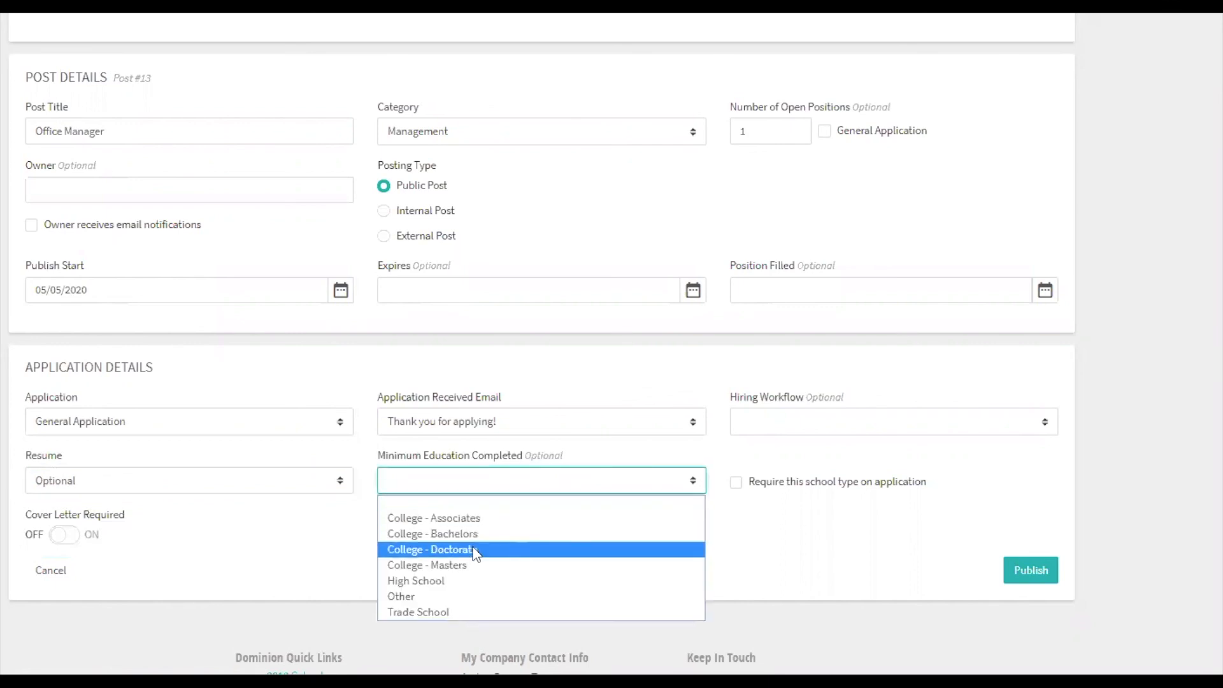
left_click(474, 519)
left_click(477, 526)
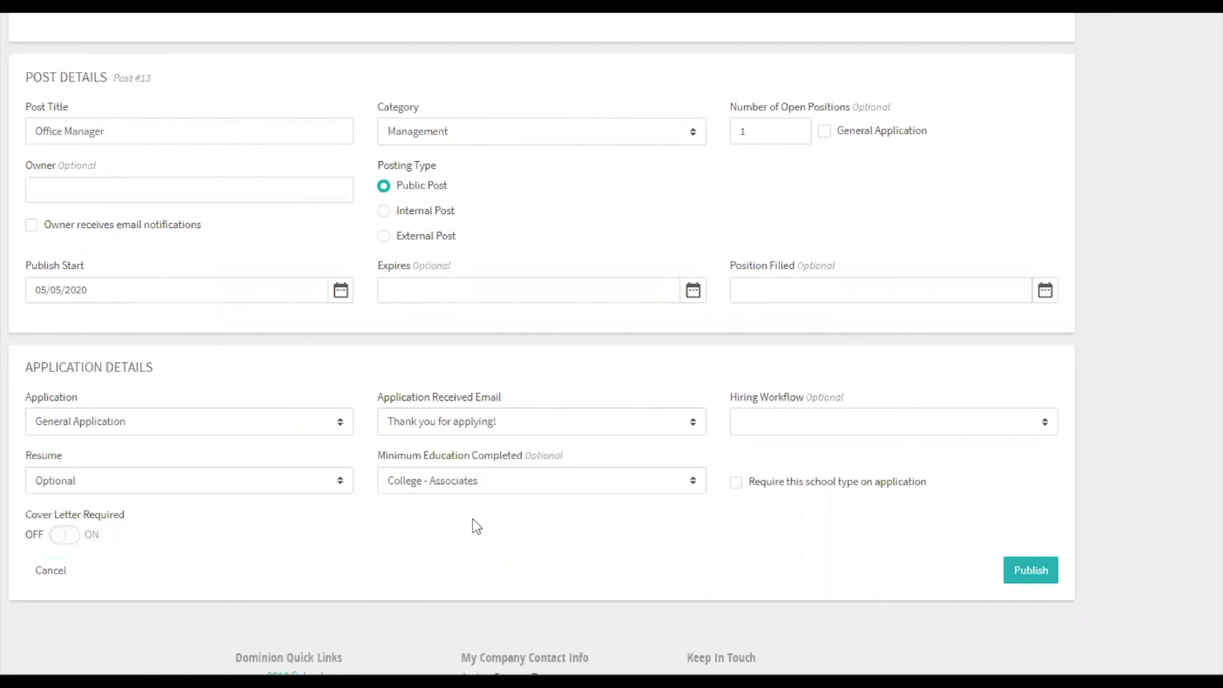
Publish the Office Manager post and copy its post link.
left_click(1021, 573)
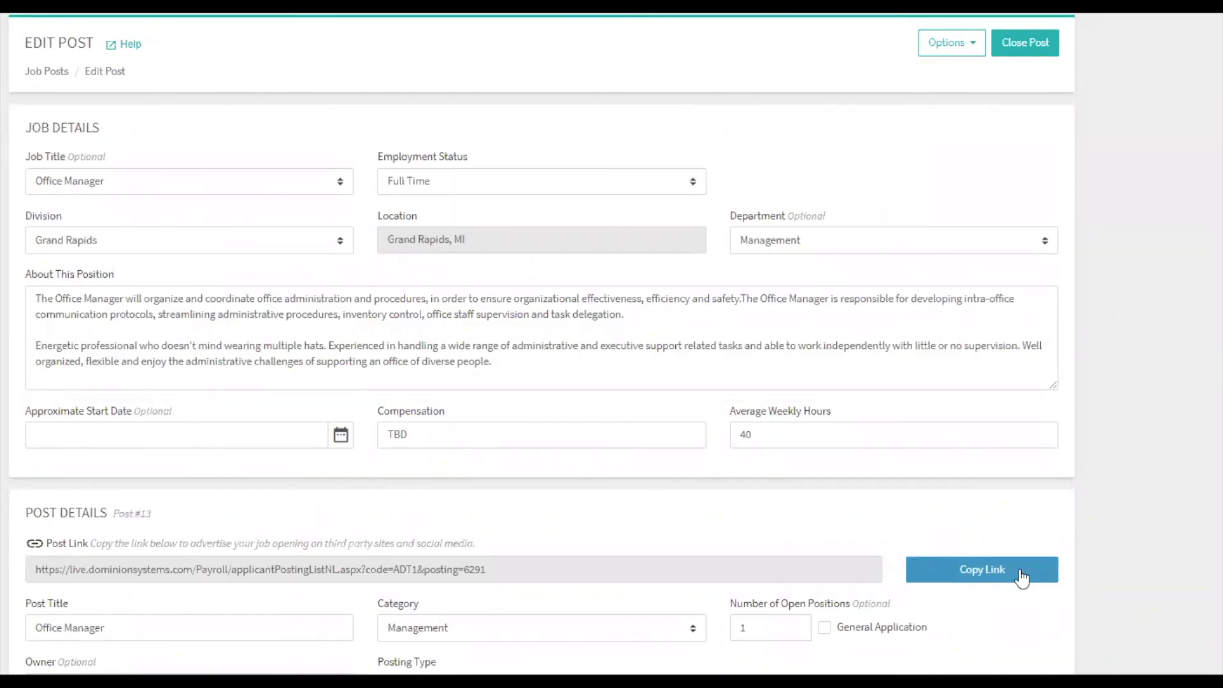
left_click(1019, 570)
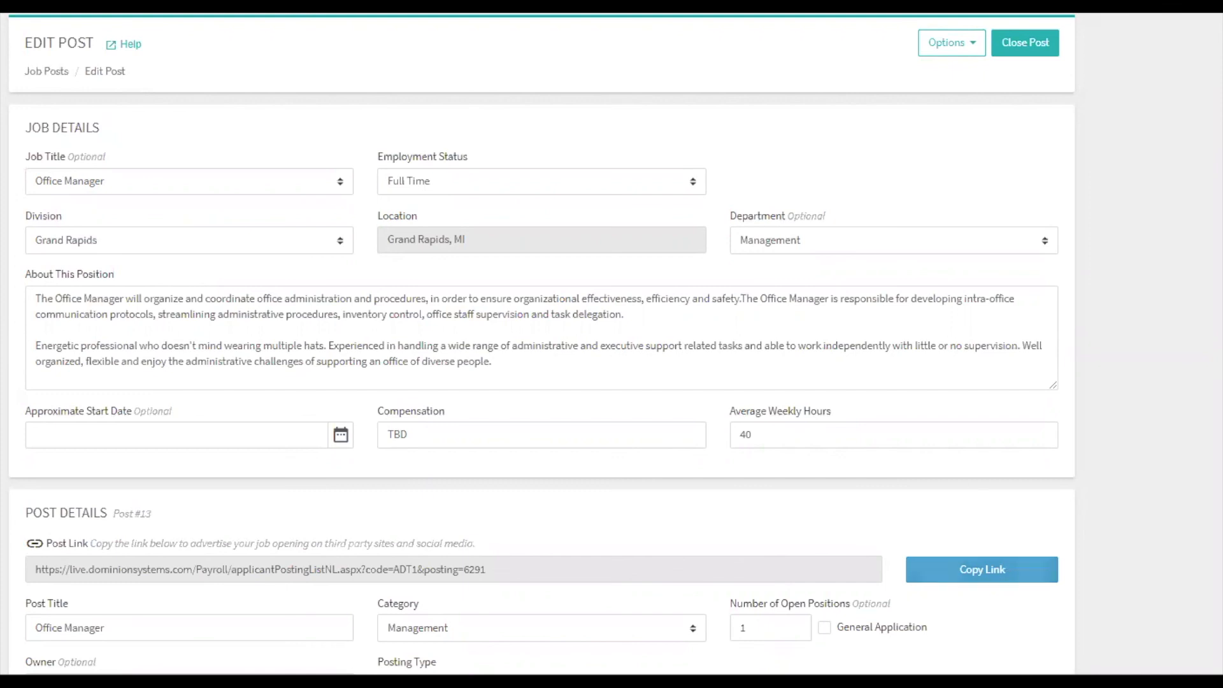